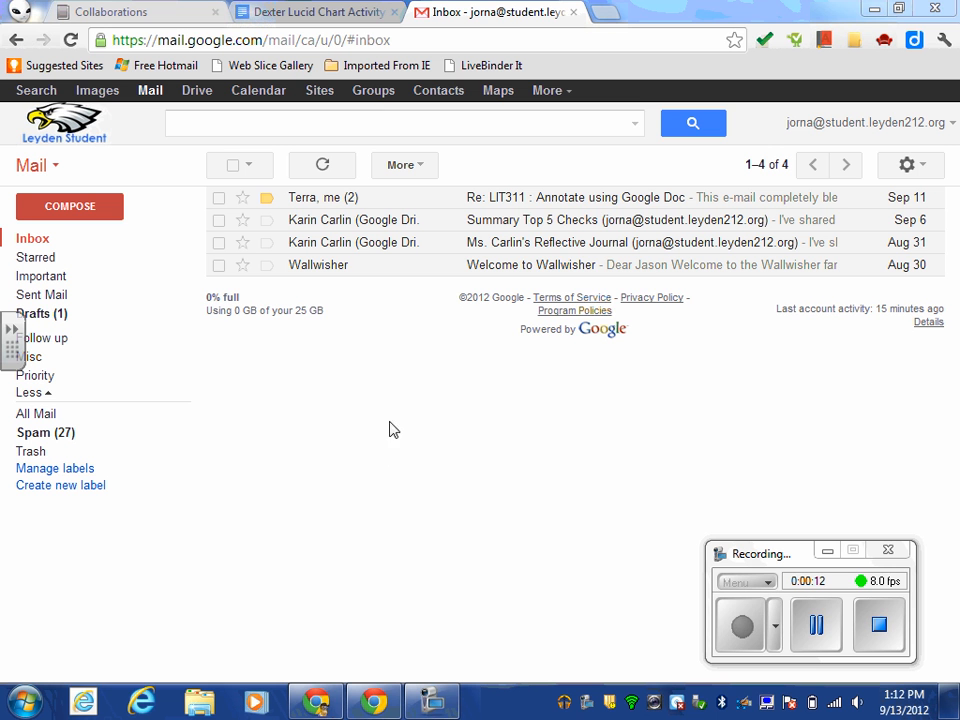
Step: Switch to Lucidchart from the mail page and create a new document with the Blank Flowcharts template
left_click(560, 95)
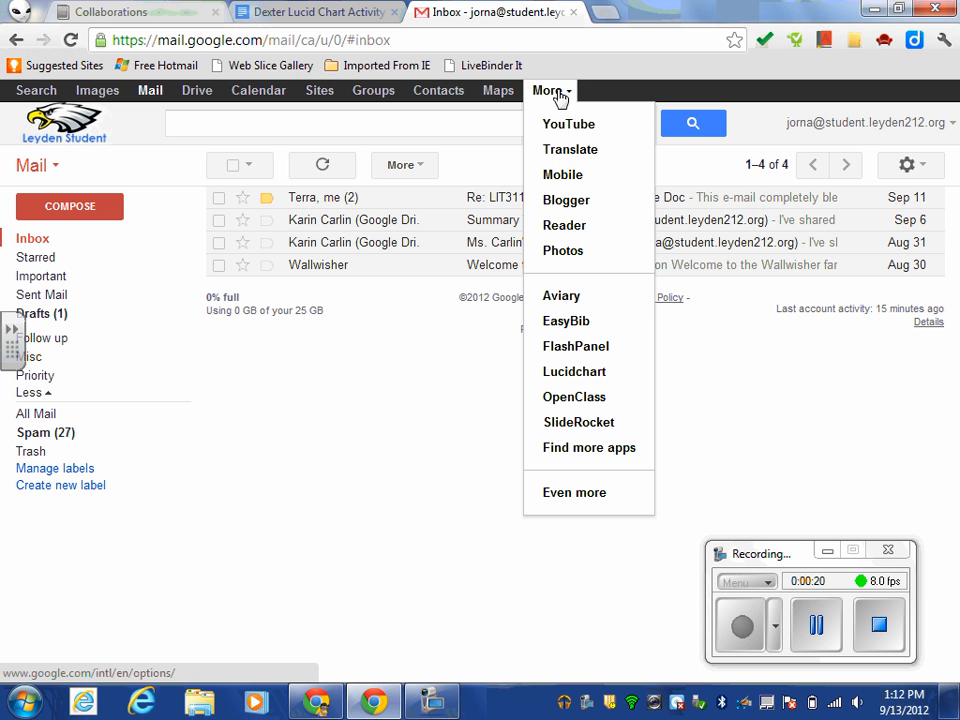
left_click(578, 372)
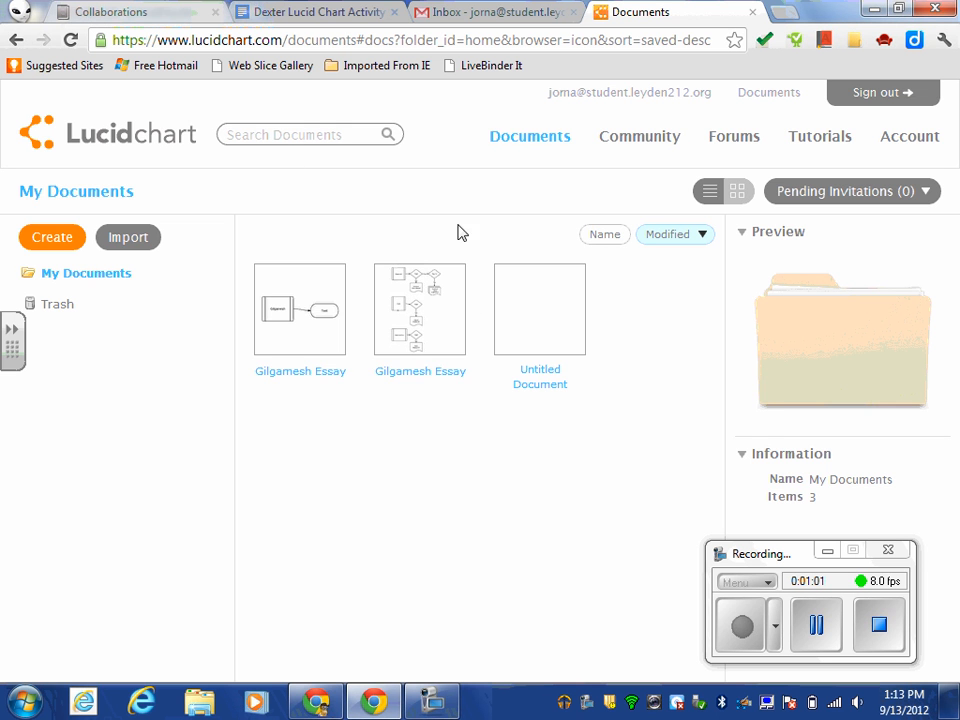
left_click(55, 238)
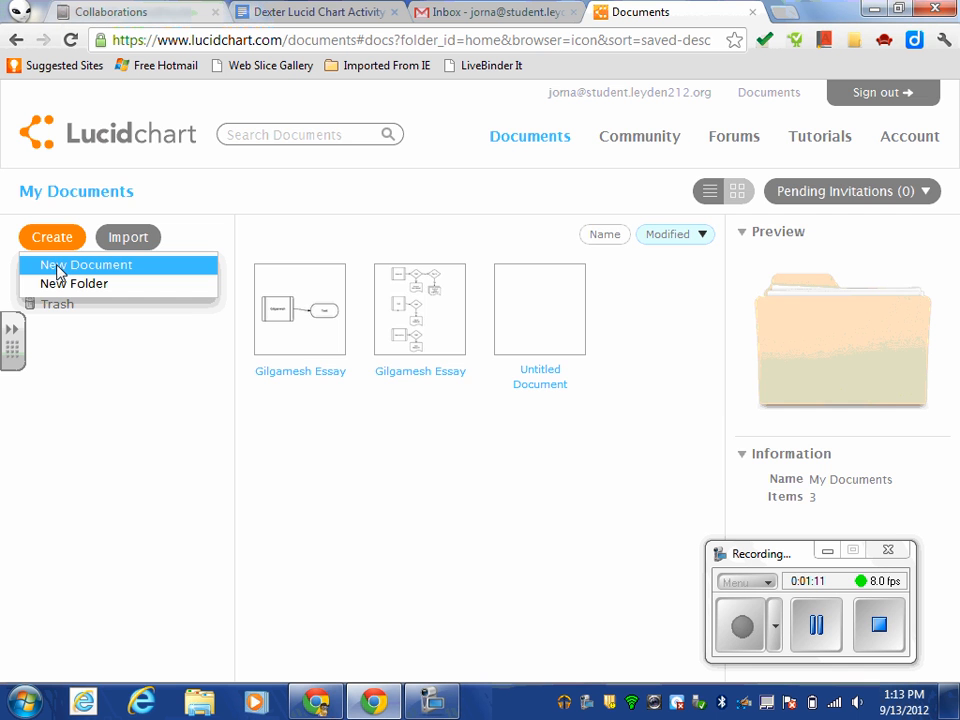
left_click(59, 270)
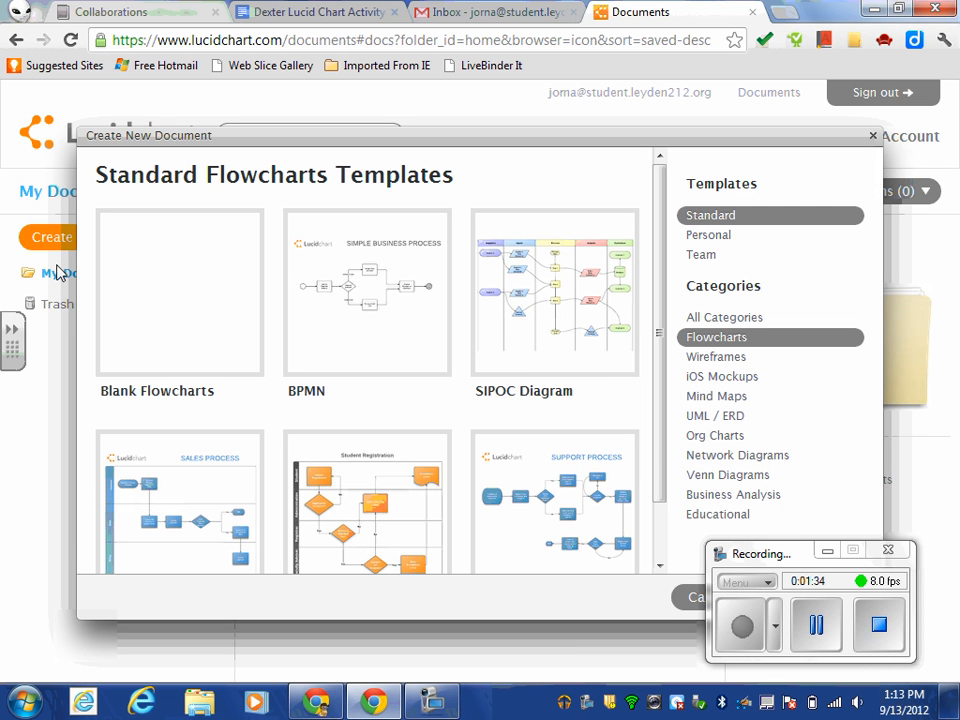
left_click(167, 281)
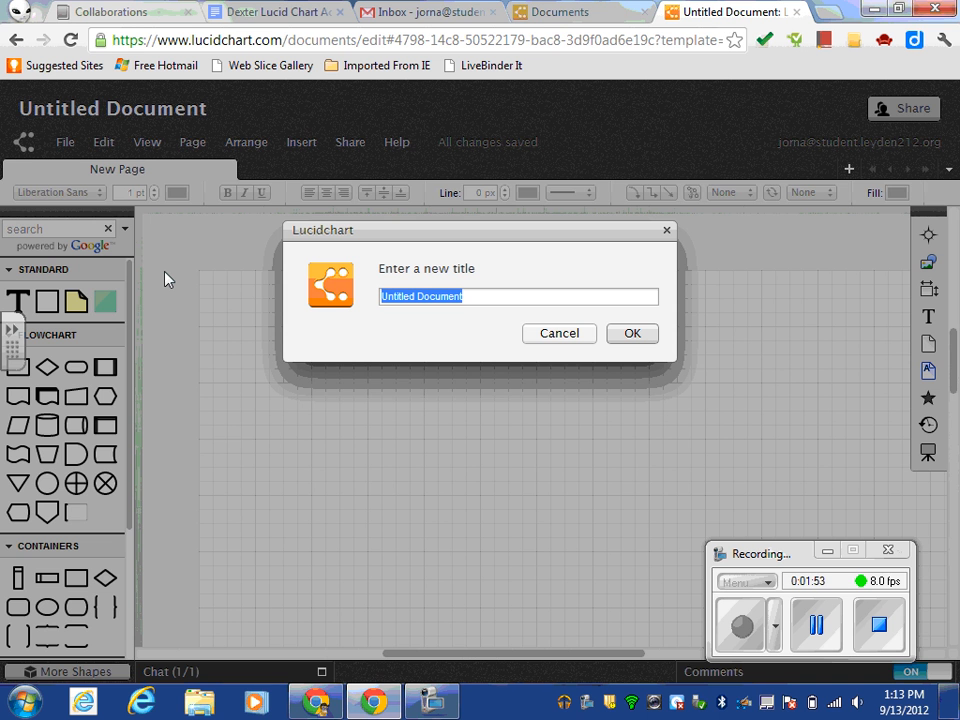
Step: Title the new document "Dexter Lucid Chart Activity"
type("De")
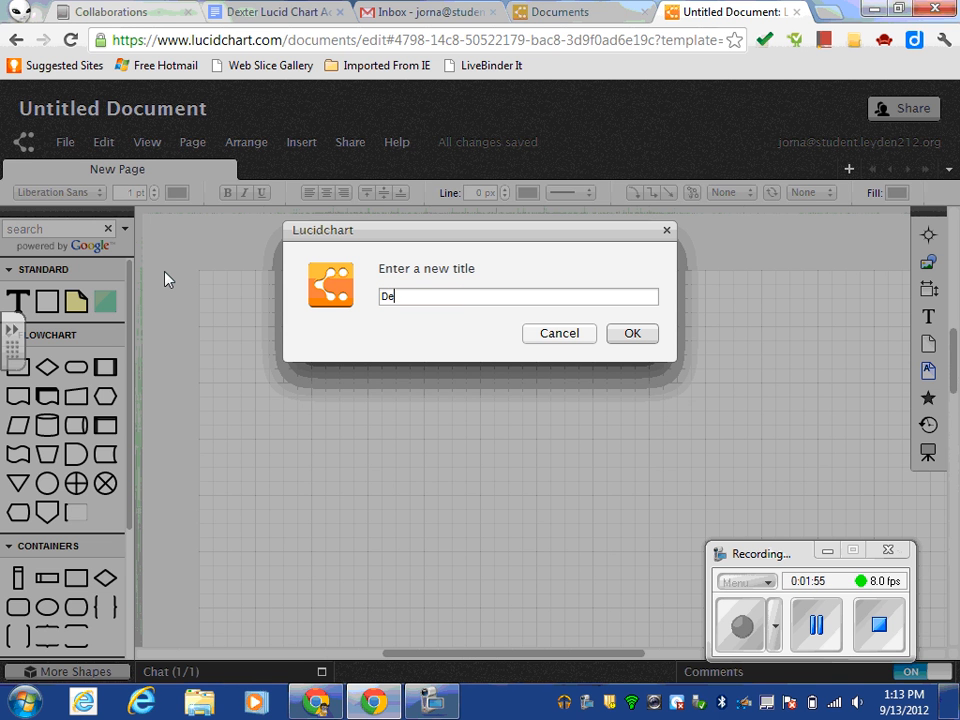
type("xter Lu")
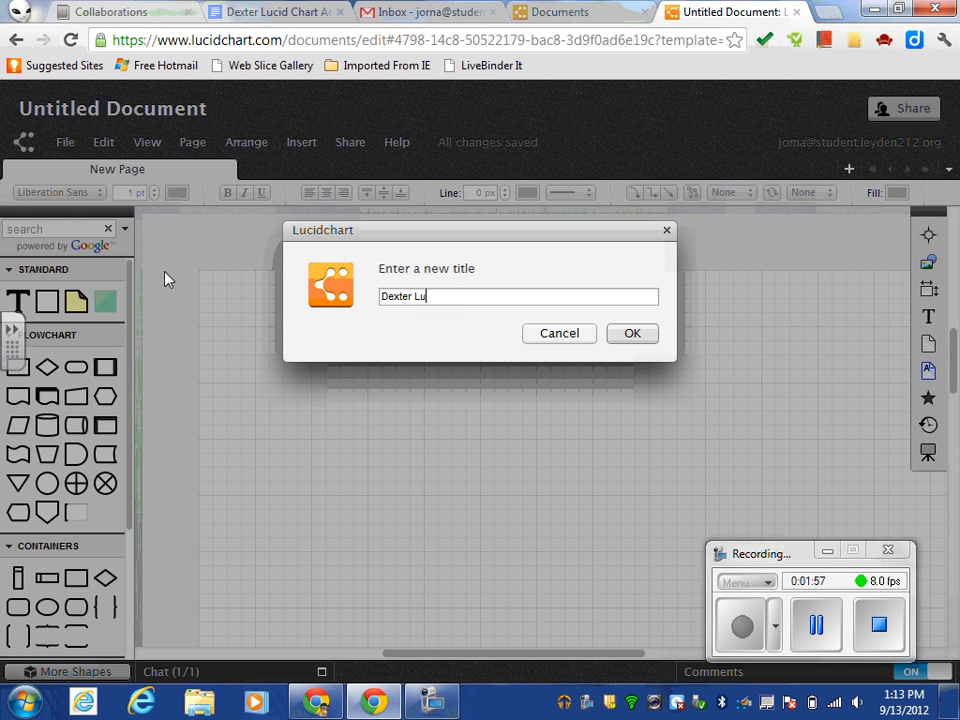
type("cid Chart Activity.")
key("BackSpace")
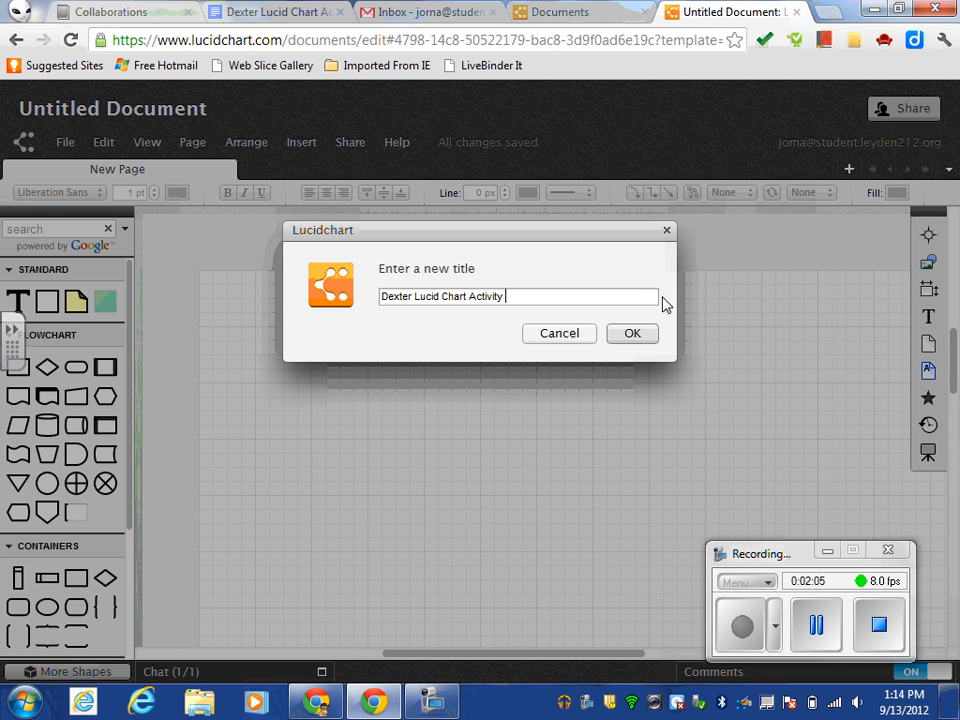
left_click(627, 340)
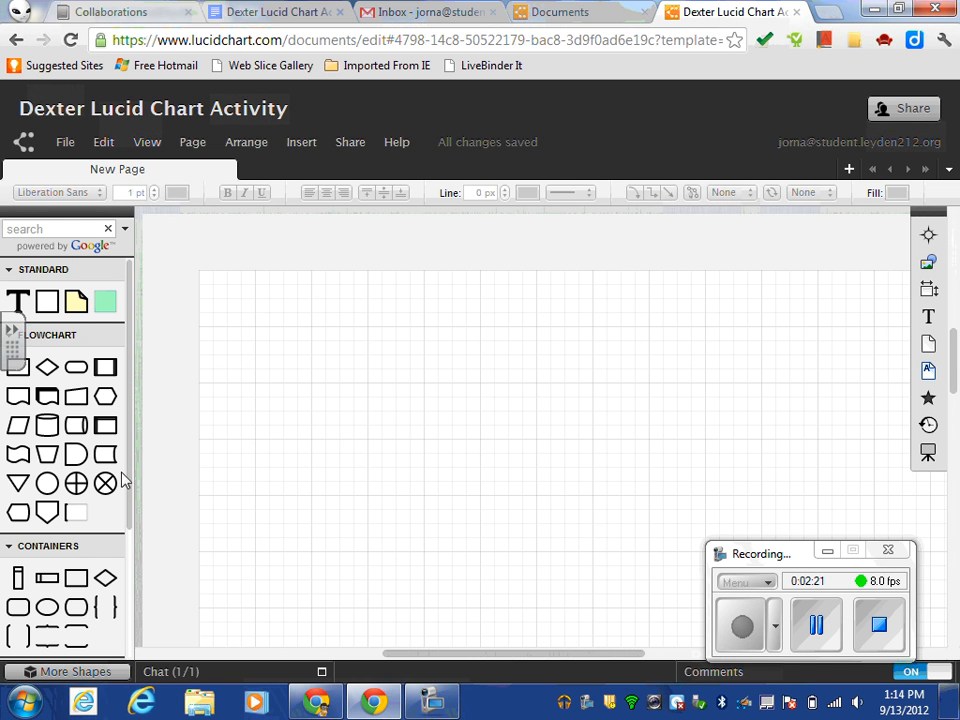
Step: Place a Process block near the upper middle of the page and enlarge it toward the lower left
mouse_move(47, 432)
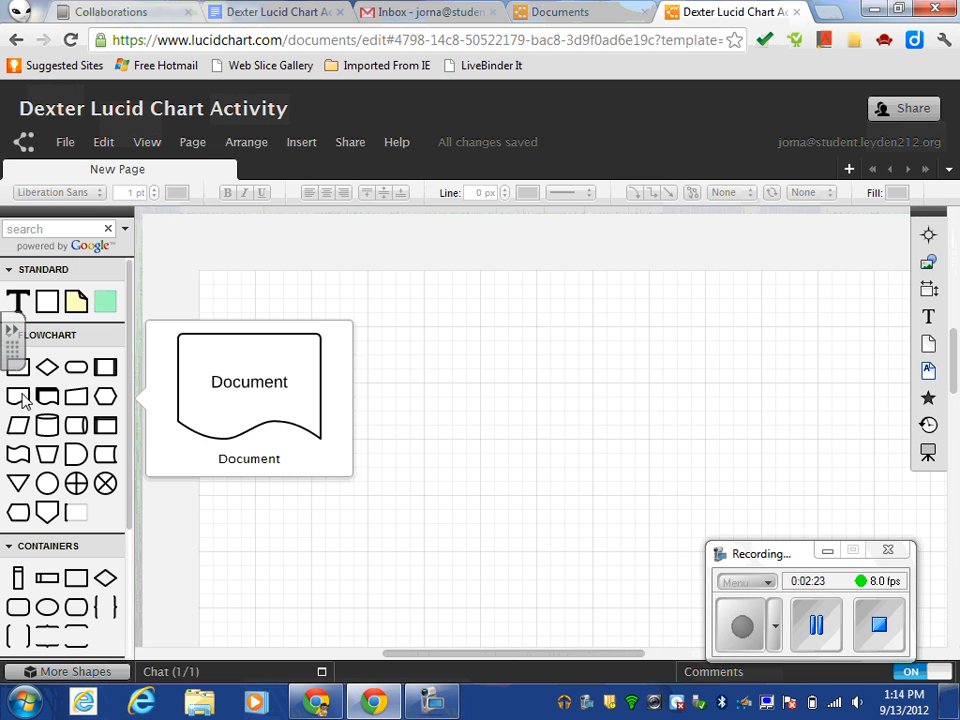
mouse_move(91, 437)
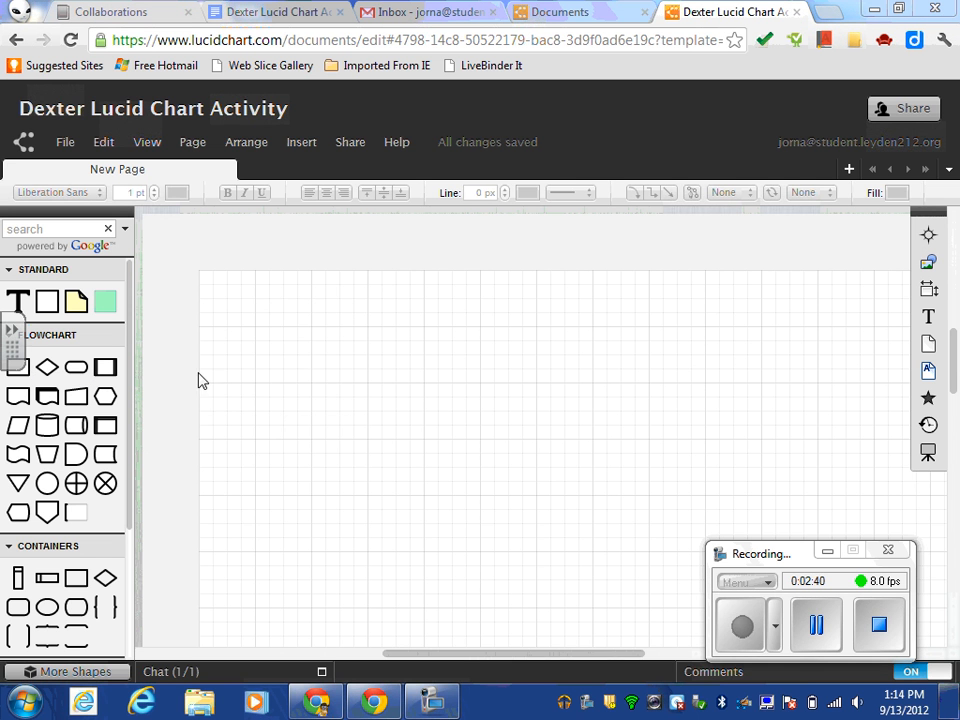
left_click_drag(27, 372, 544, 366)
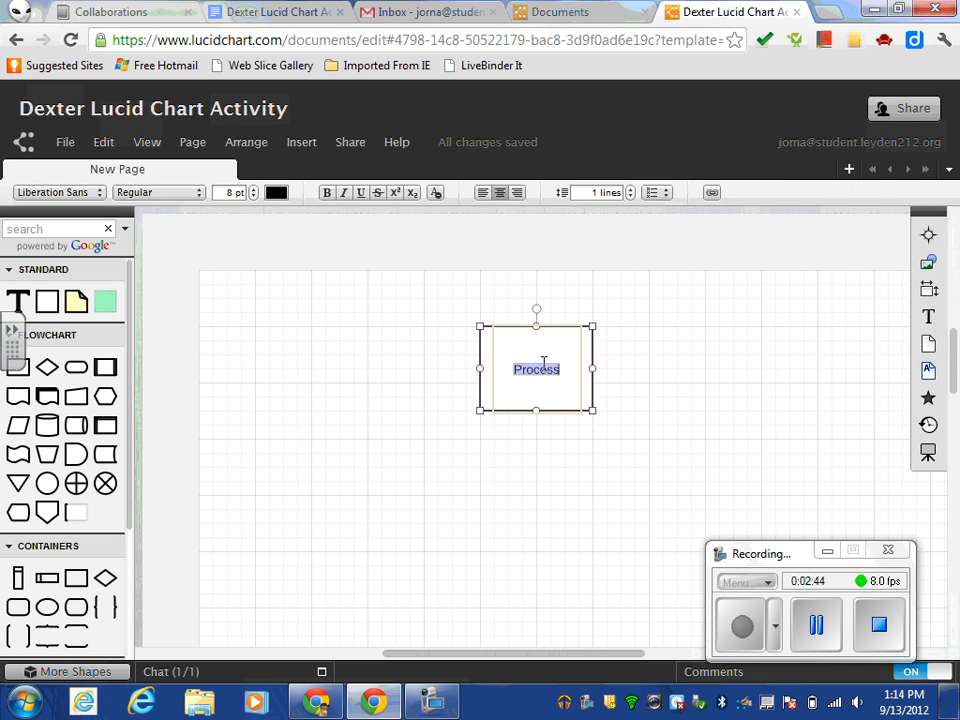
left_click_drag(476, 414, 393, 470)
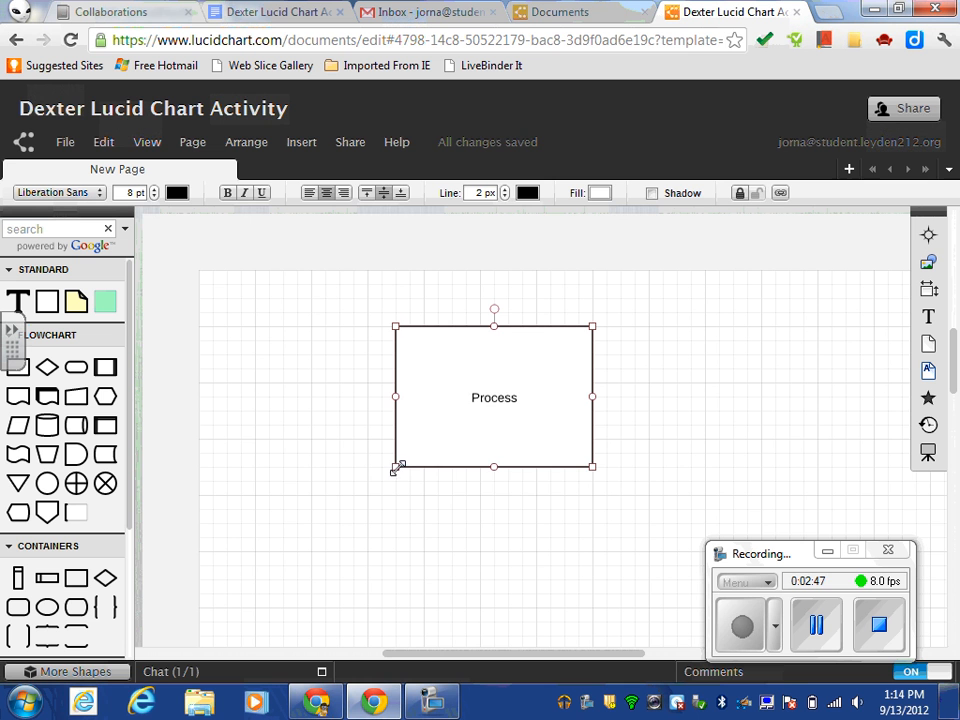
Step: Label the Process block "Dexter" and shrink it slightly from its lower-left corner
left_click(496, 401)
left_click(496, 399)
double_click(497, 400)
type("D")
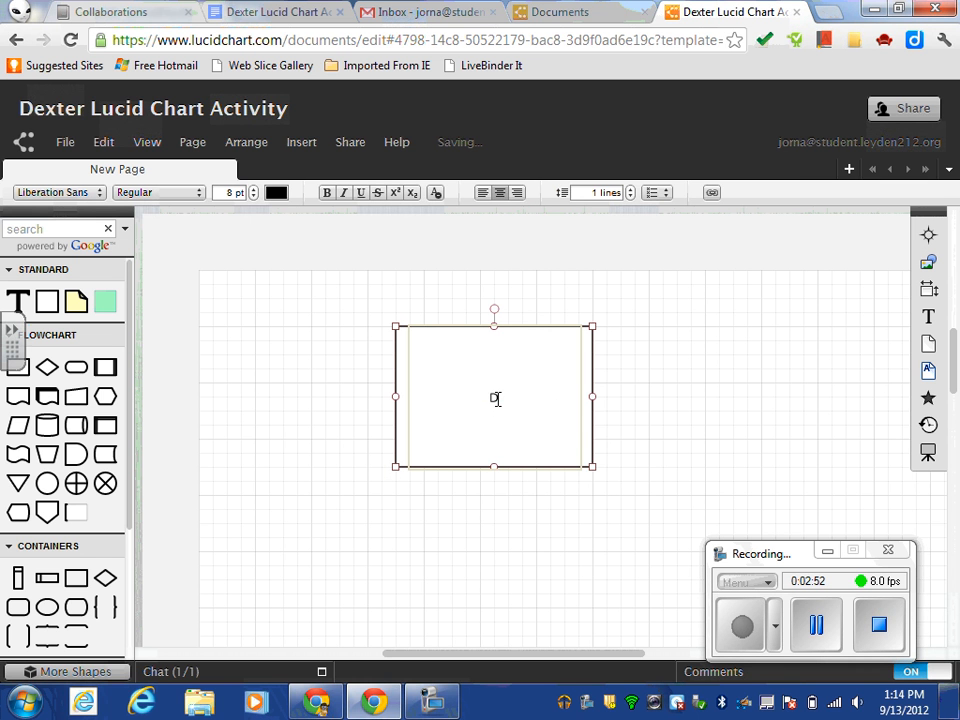
type("exter")
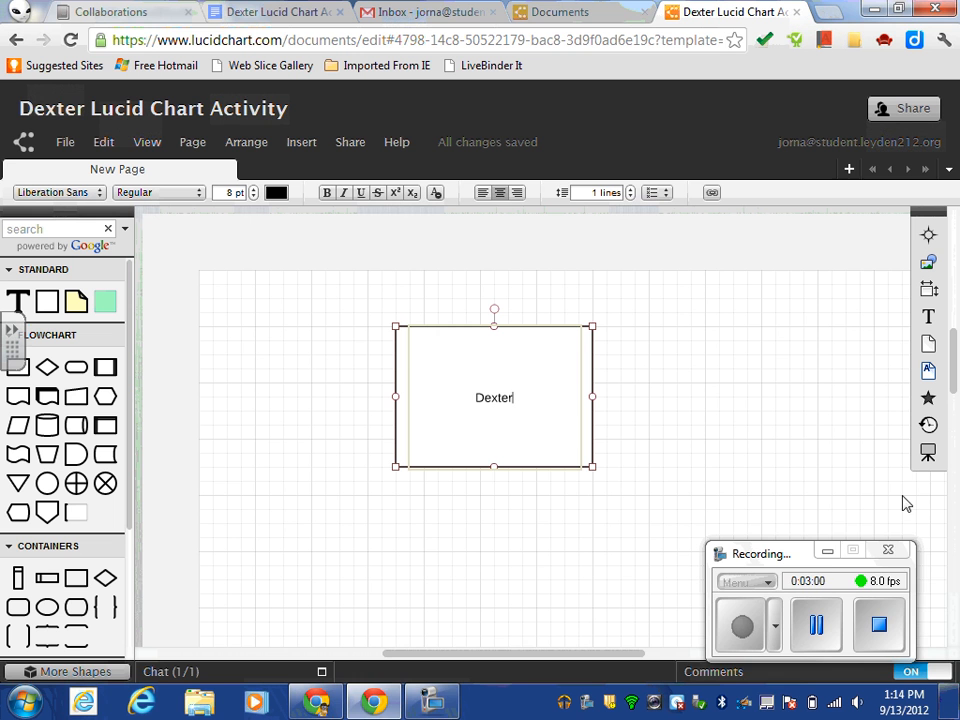
left_click(826, 552)
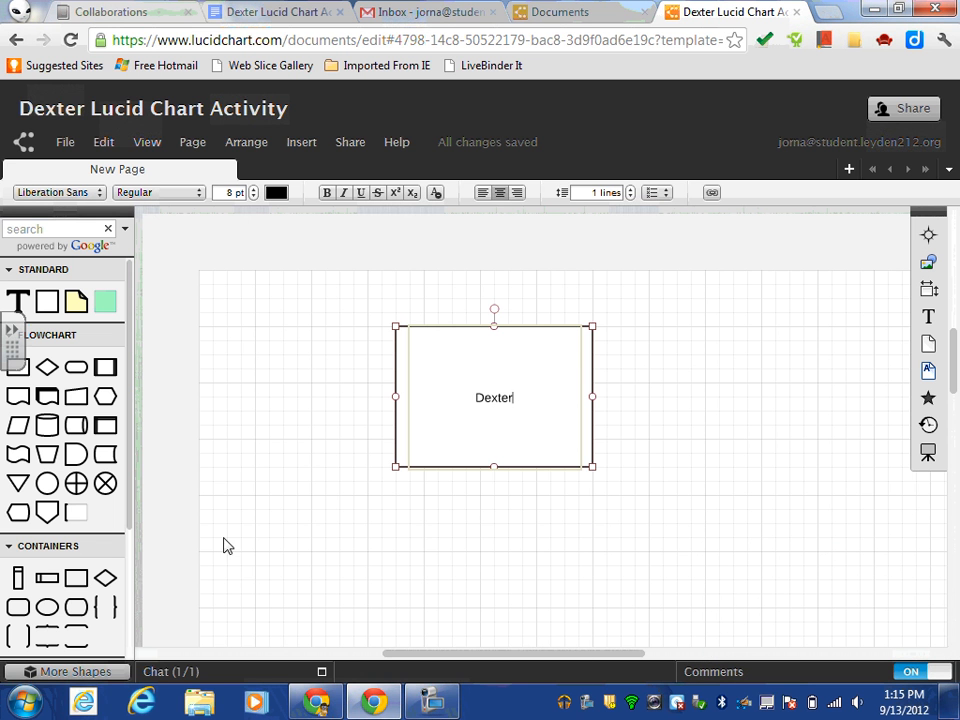
left_click(395, 468)
mouse_move(394, 469)
left_mouse_down()
mouse_move(371, 485)
mouse_move(404, 457)
left_mouse_up()
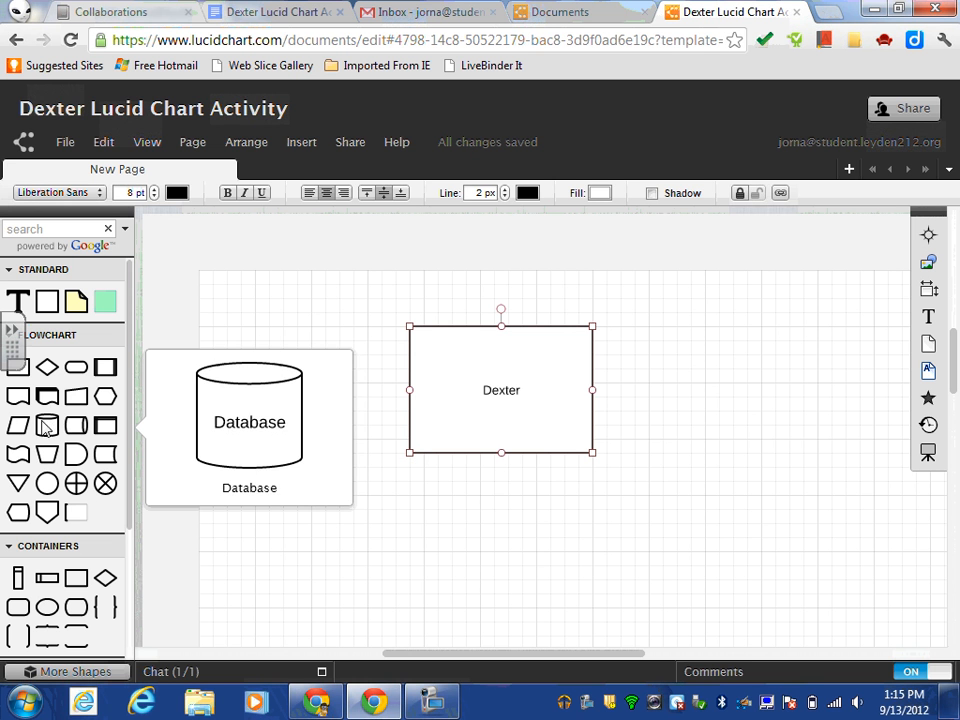
Step: Place a Data block labelled "Characteristic of Dexter" below and left of the Dexter block, moving it slightly lower
left_click_drag(18, 425, 311, 535)
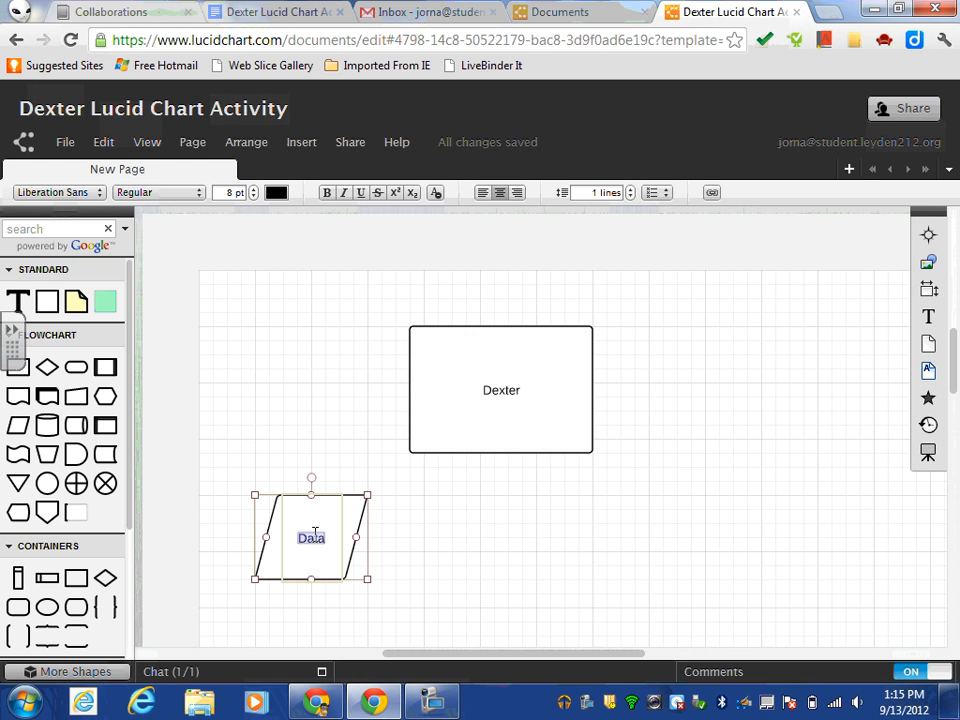
type("Chara")
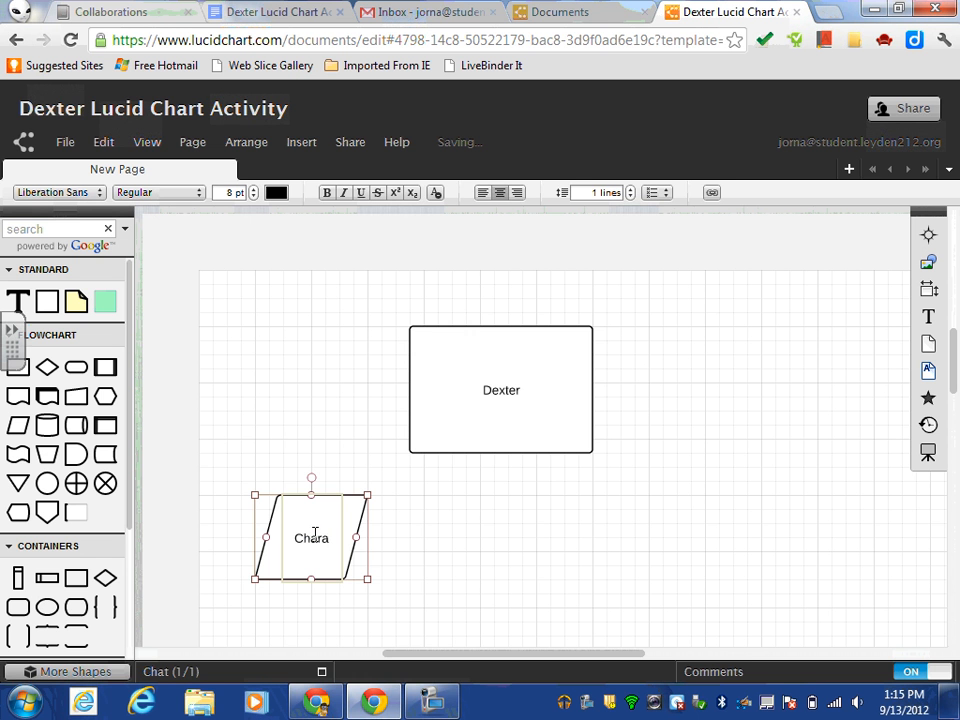
type("cteristic of De")
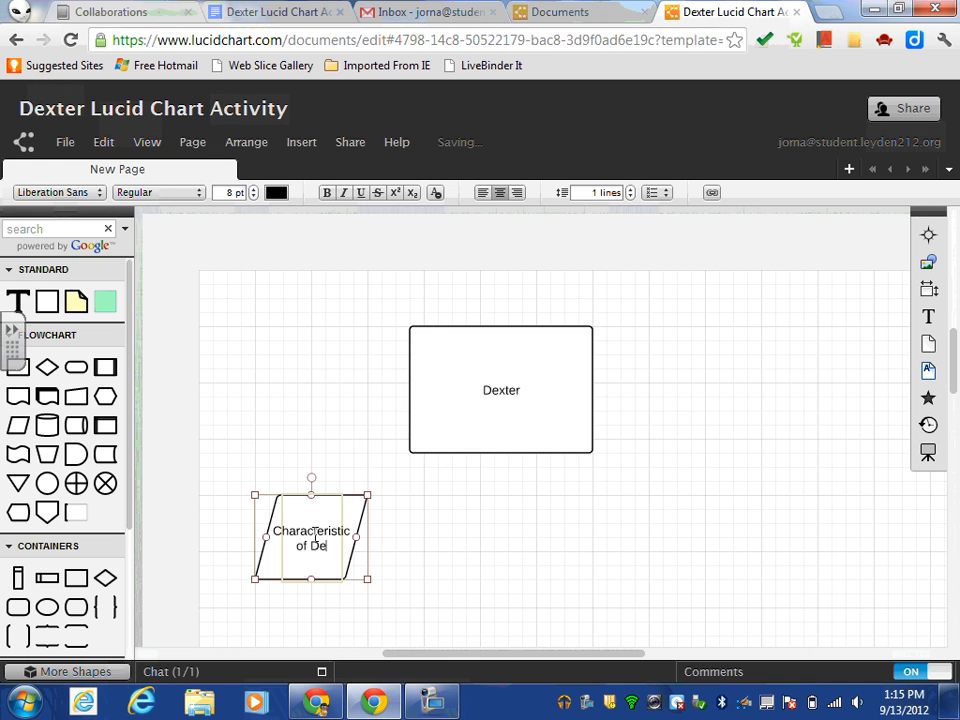
type("xter")
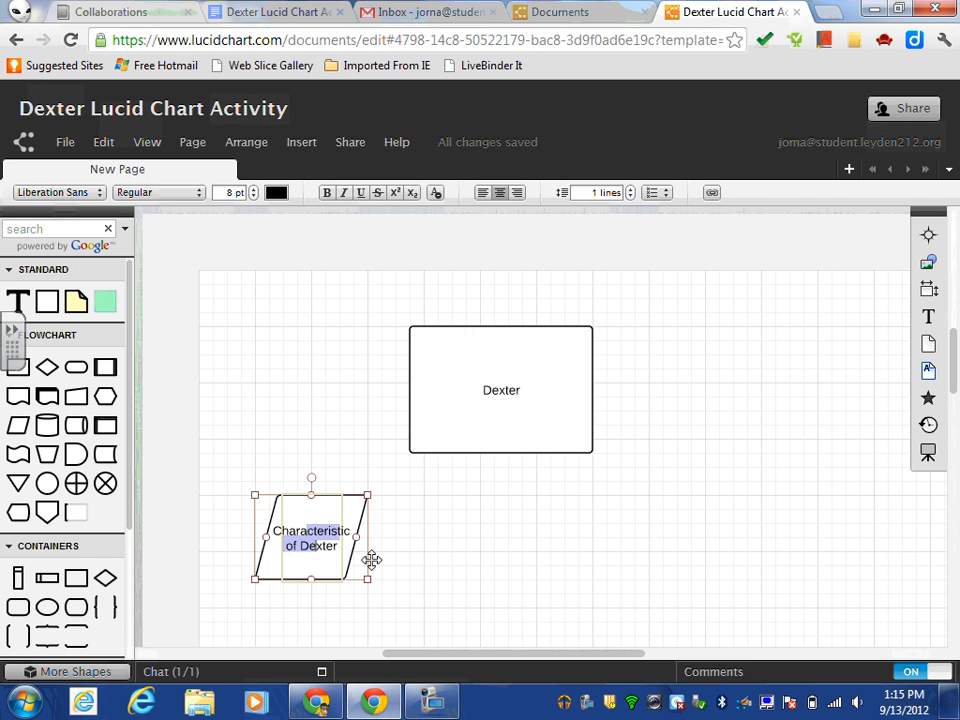
left_click(392, 583)
left_click_drag(321, 563, 352, 625)
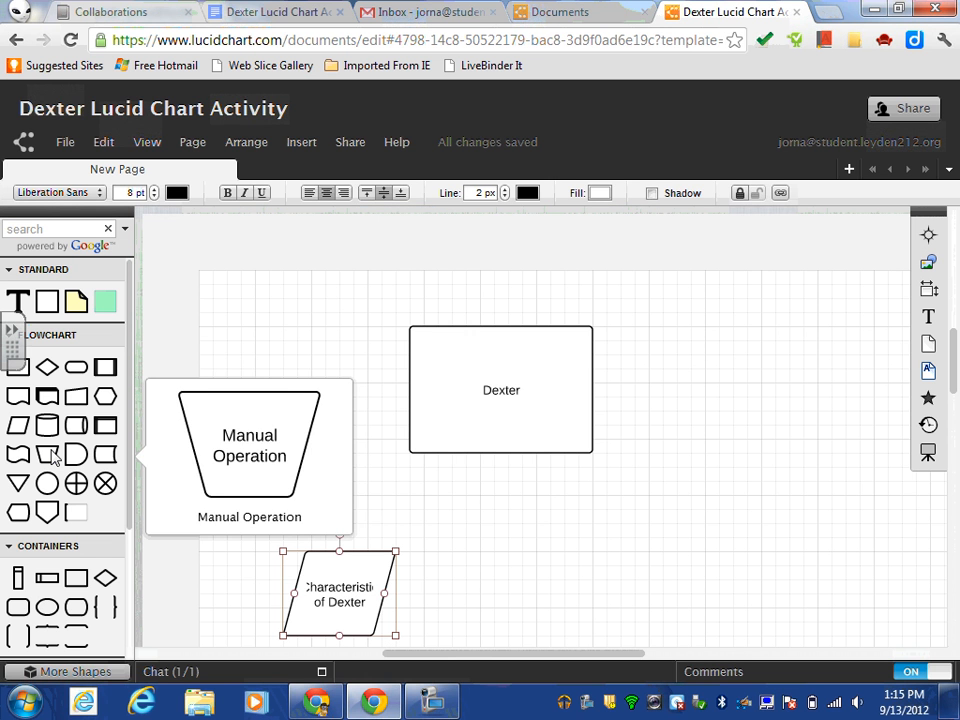
Step: Add a Manual Operation block above the Characteristic of Dexter block and label it "Vigilante"
left_click_drag(52, 455, 324, 489)
double_click(322, 478)
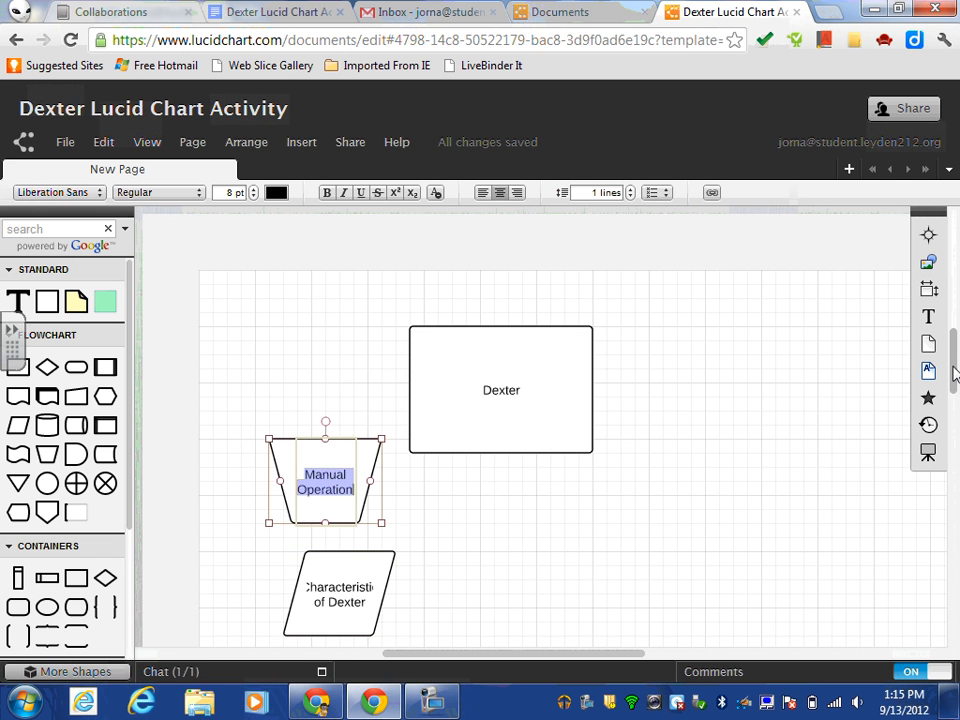
left_click_drag(952, 373, 952, 400)
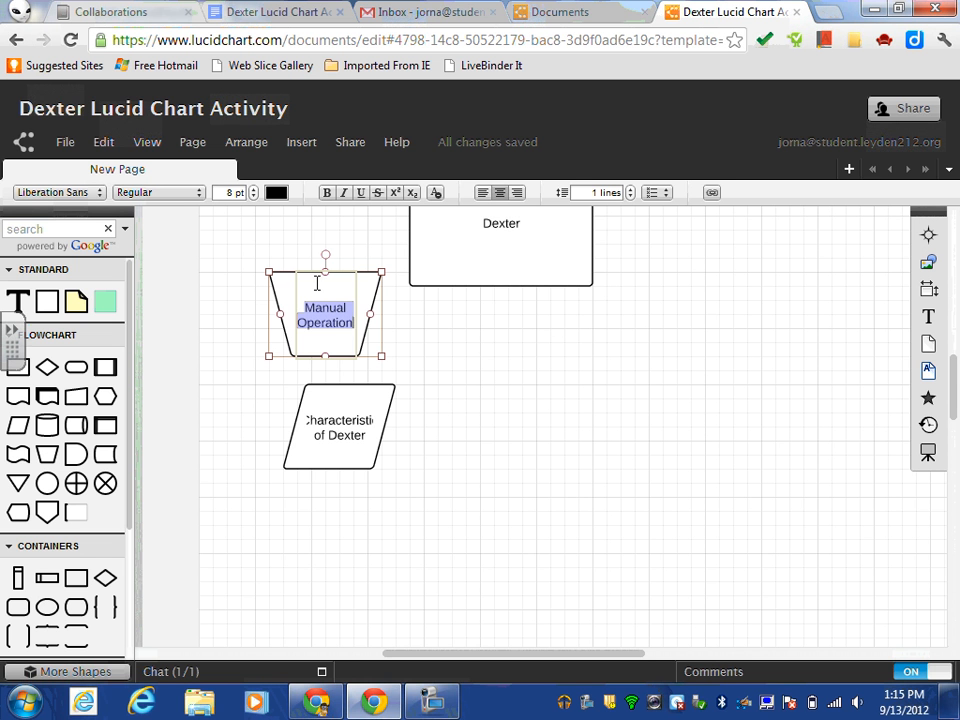
type("V")
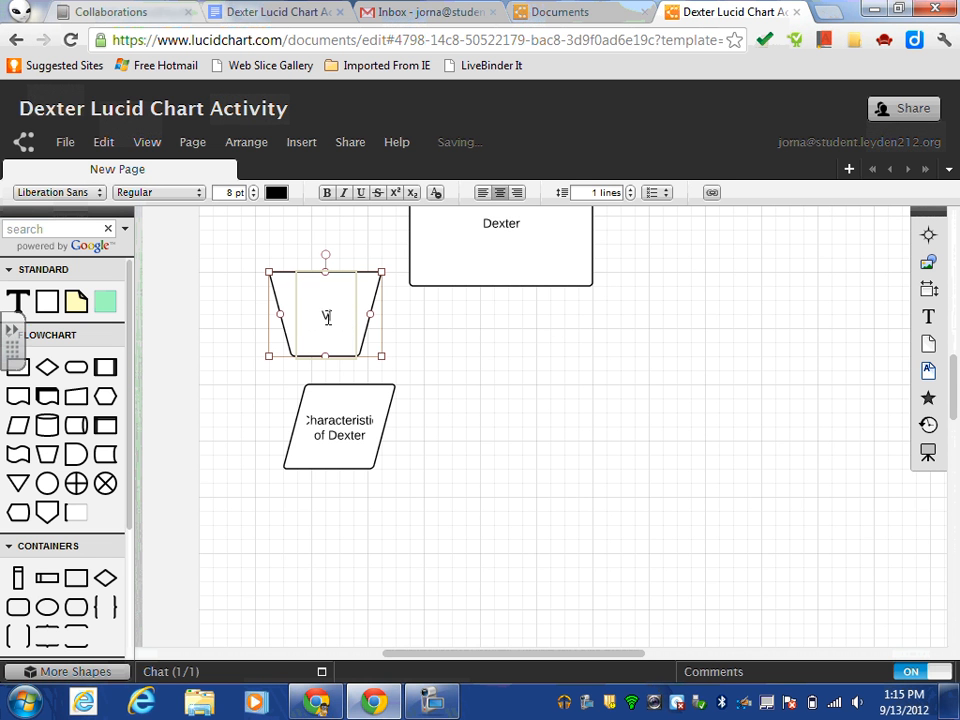
type("igilante")
Step: Move the Characteristic of Dexter and Vigilante blocks lower to space them out, and widen the Dexter block slightly
left_click(320, 470)
left_click_drag(320, 470, 307, 528)
left_click(330, 340)
left_click_drag(327, 335, 299, 363)
mouse_move(411, 284)
left_mouse_down()
mouse_move(426, 283)
mouse_move(399, 290)
mouse_move(372, 280)
mouse_move(407, 288)
left_mouse_up()
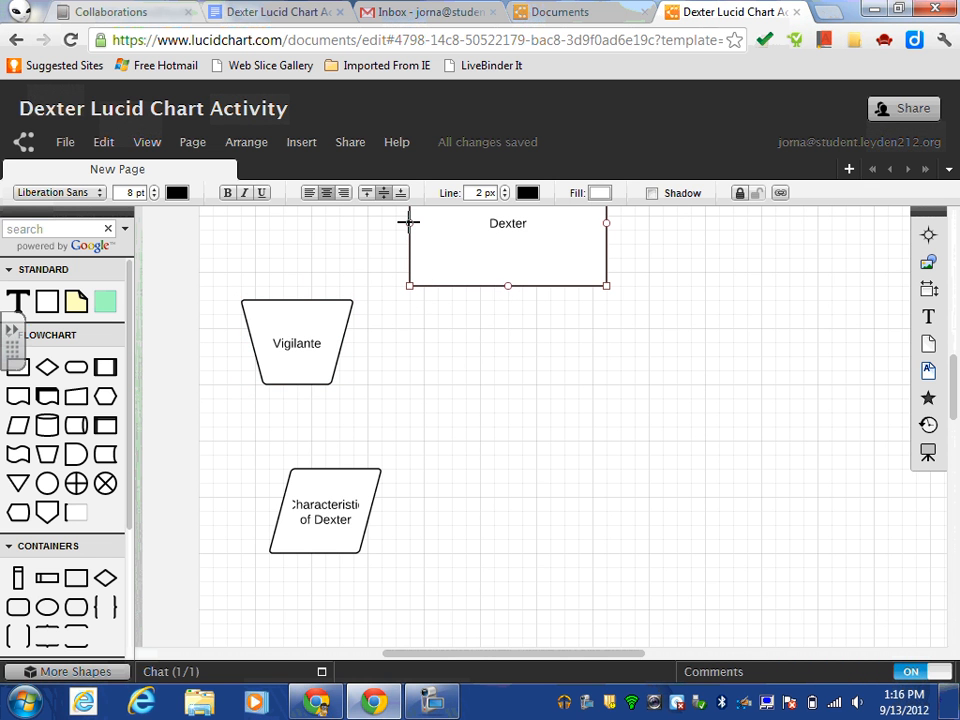
Step: Draw arrows from the Dexter block to Vigilante and from Vigilante to Characteristic of Dexter
left_click_drag(409, 221, 297, 300)
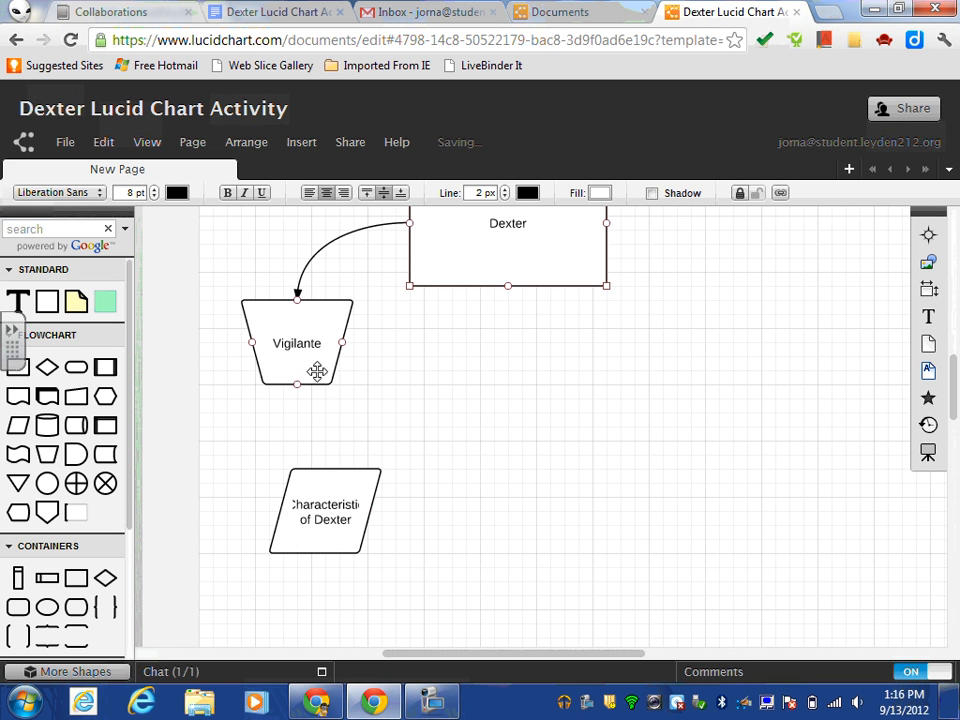
left_click_drag(298, 383, 329, 467)
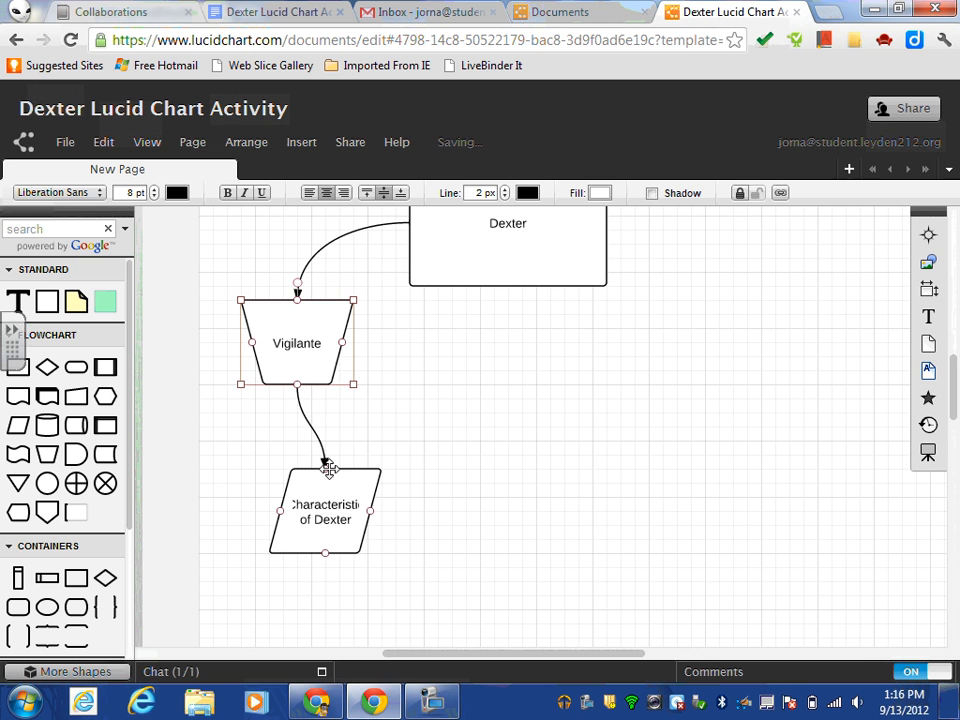
Step: Add a Process block linked by an arrow from the left side of Characteristic of Dexter, and reposition both blocks
left_click_drag(302, 506, 278, 514)
left_click(290, 522)
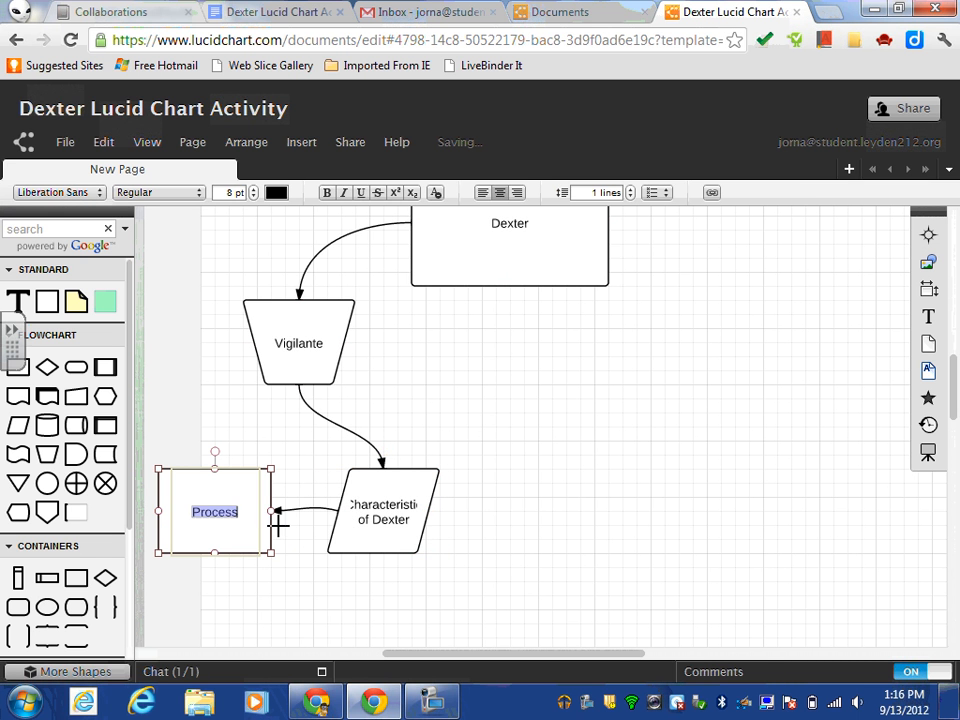
left_click_drag(364, 521, 396, 534)
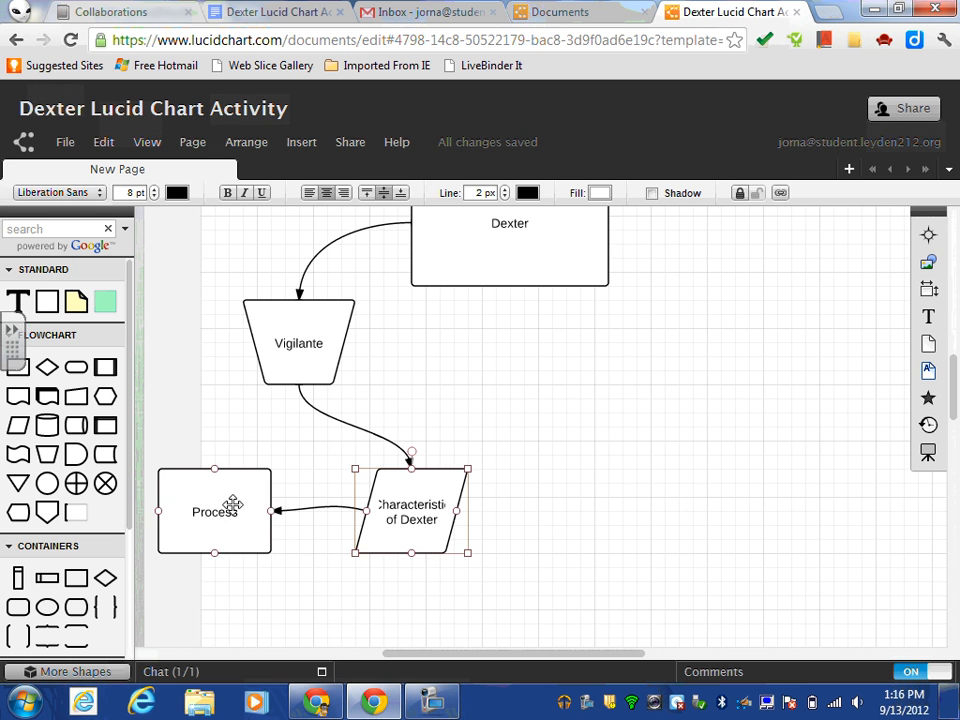
left_click_drag(230, 506, 290, 505)
Step: Label the new Process block "Research that back up"
double_click(284, 522)
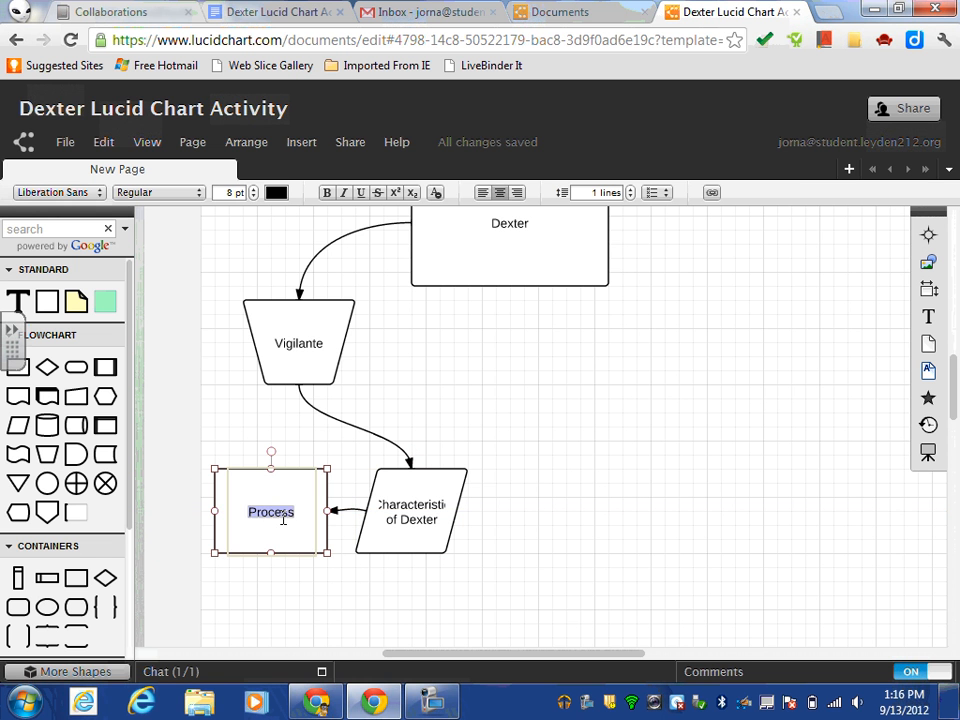
type("Resea")
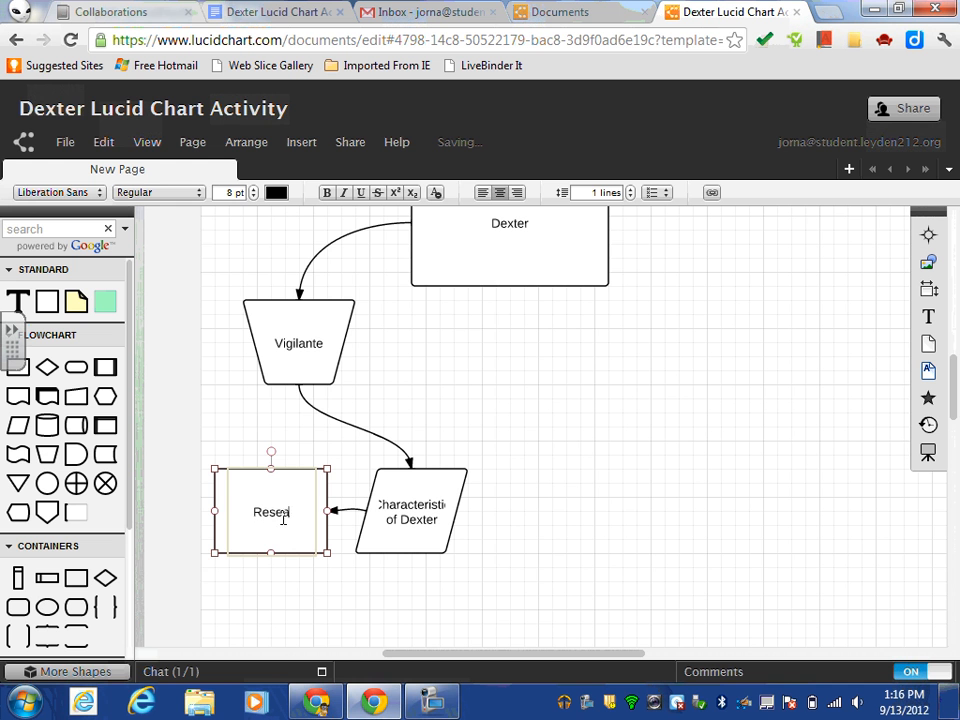
type("rch that")
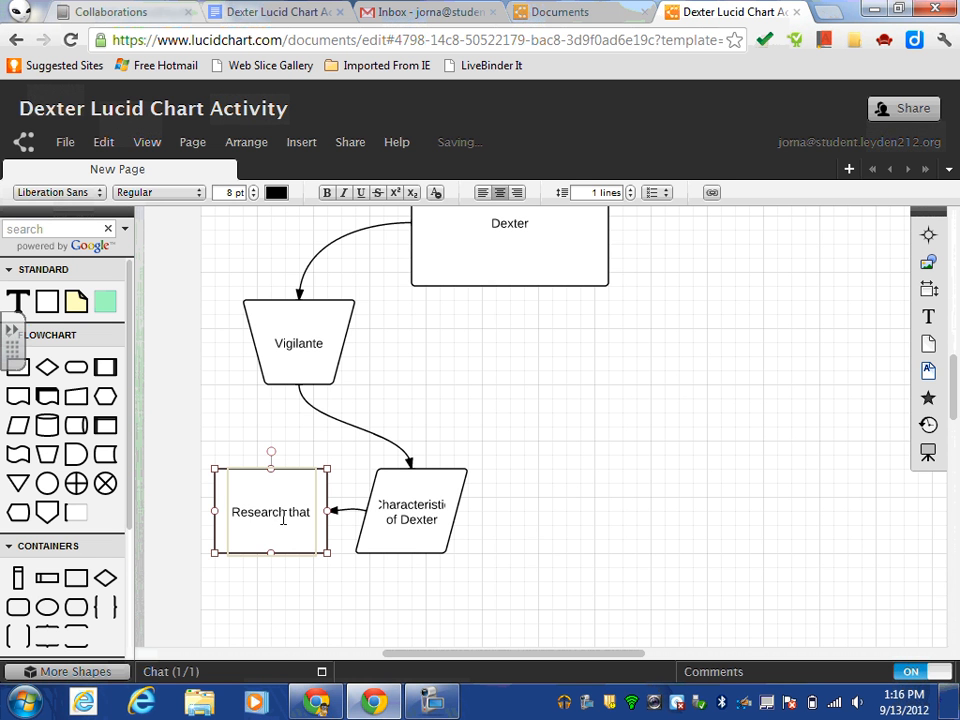
type(" back up")
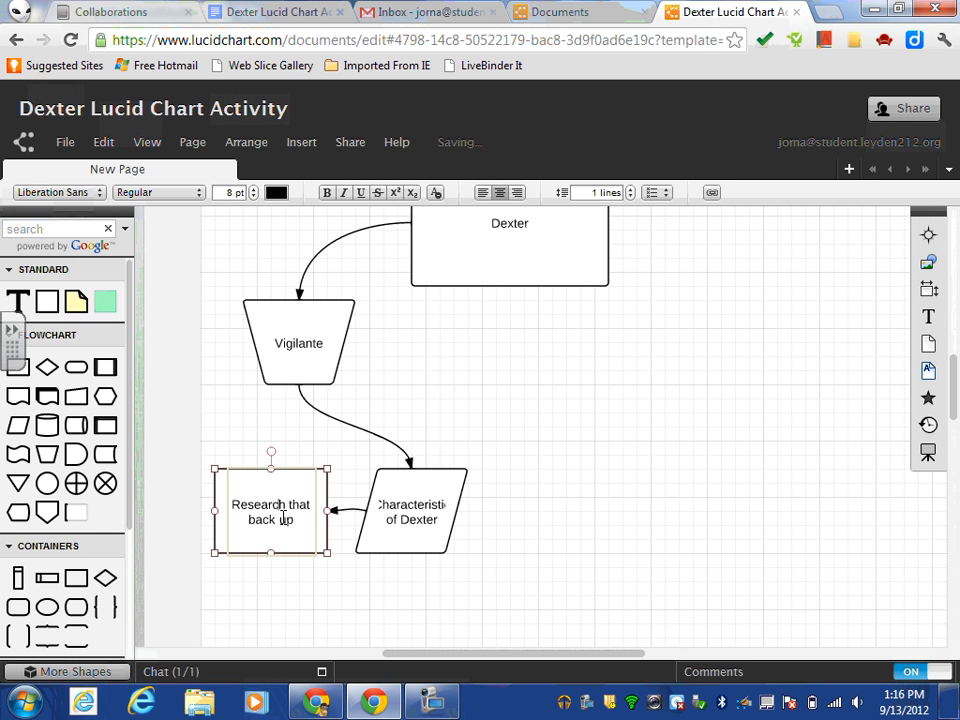